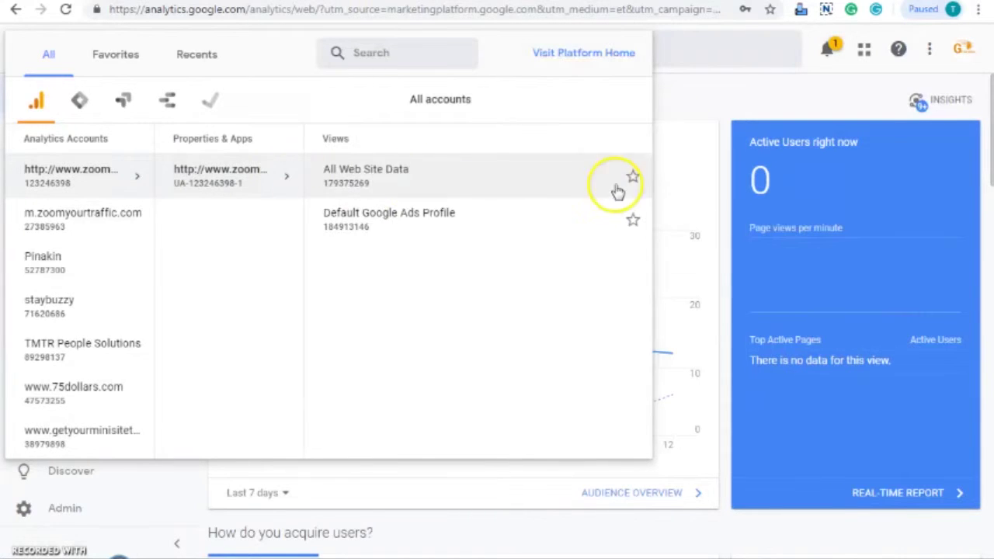
- Open the All Web Site Data view's admin settings, backing out of a stray add-permissions form
left_click(369, 173)
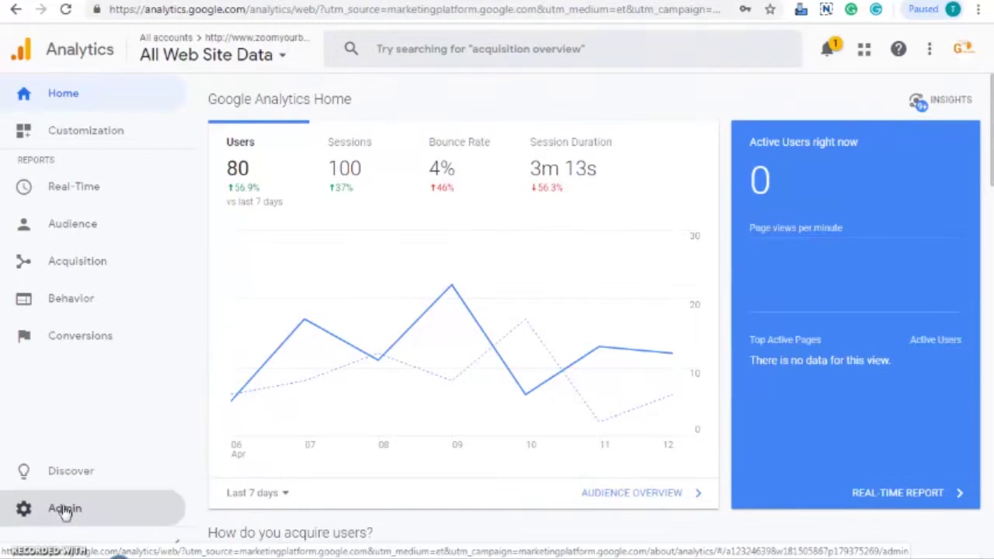
left_click(64, 510)
left_click(65, 510)
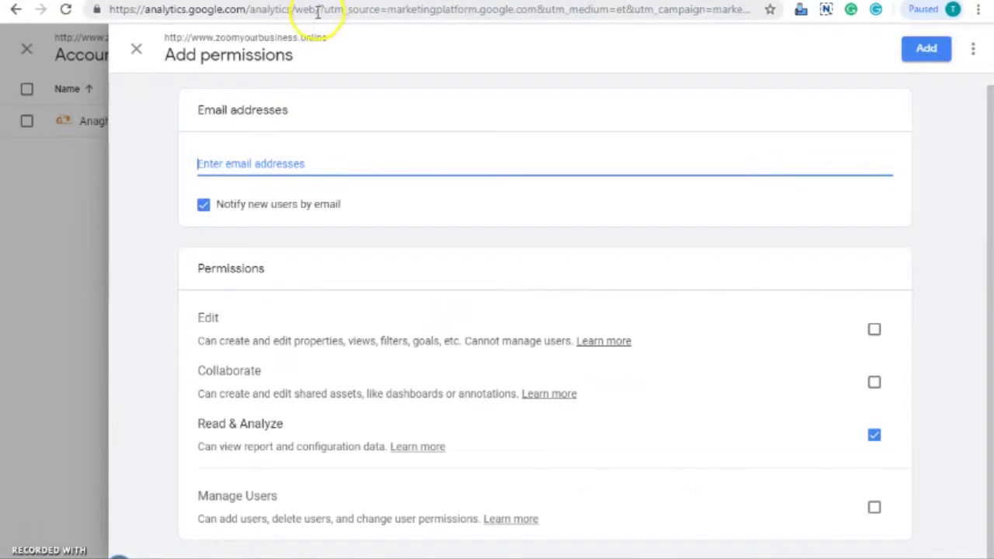
left_click(137, 50)
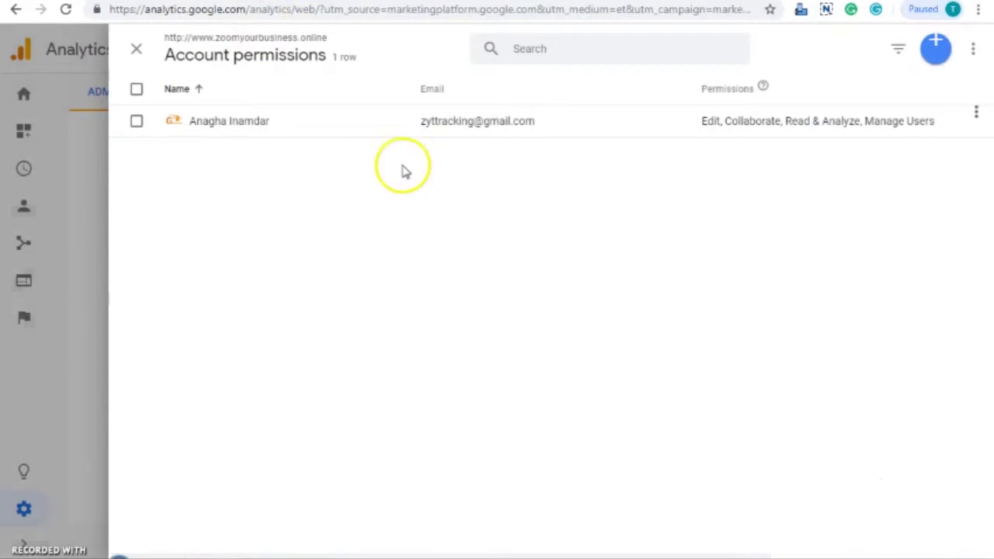
left_click(136, 48)
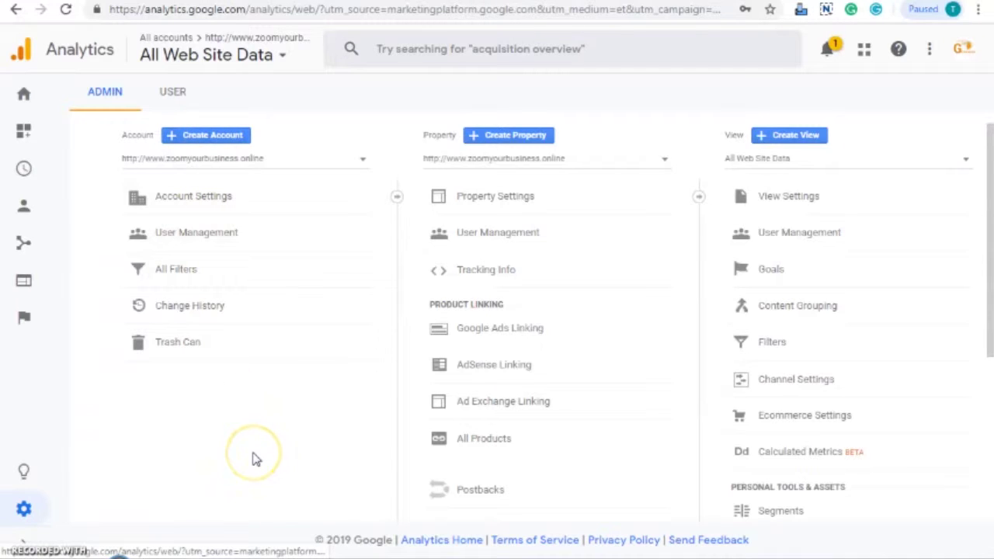
- Open the account's User Management permissions list and bring up the add-user choices
double_click(153, 136)
left_click(230, 433)
left_click(219, 241)
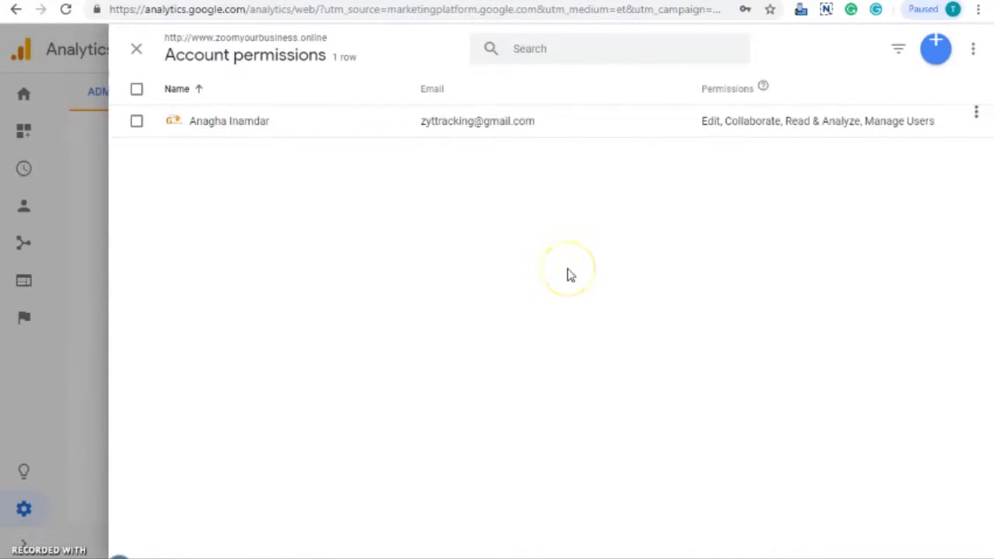
left_click(936, 46)
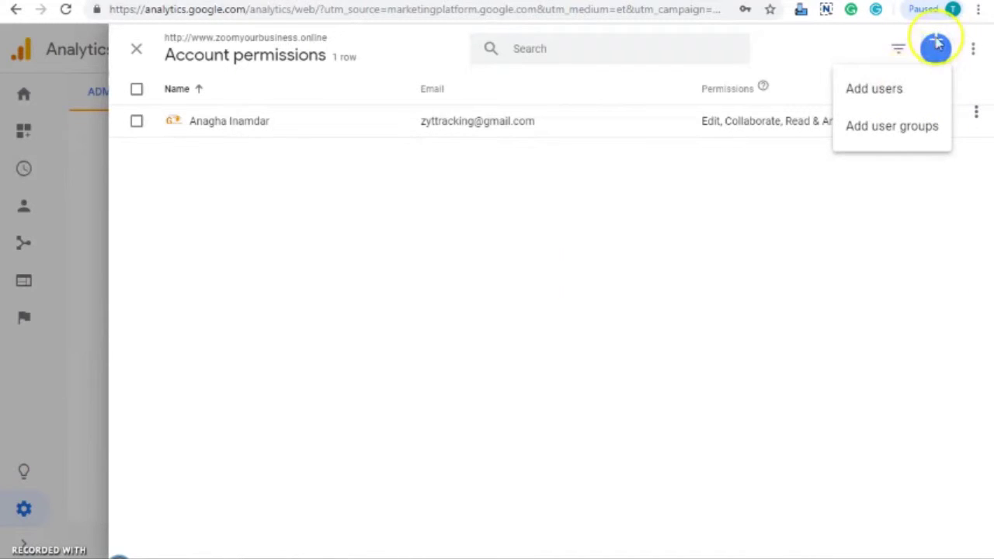
- Choose Add users, enter the new user's email address, and leave new-user email notification on
left_click(893, 93)
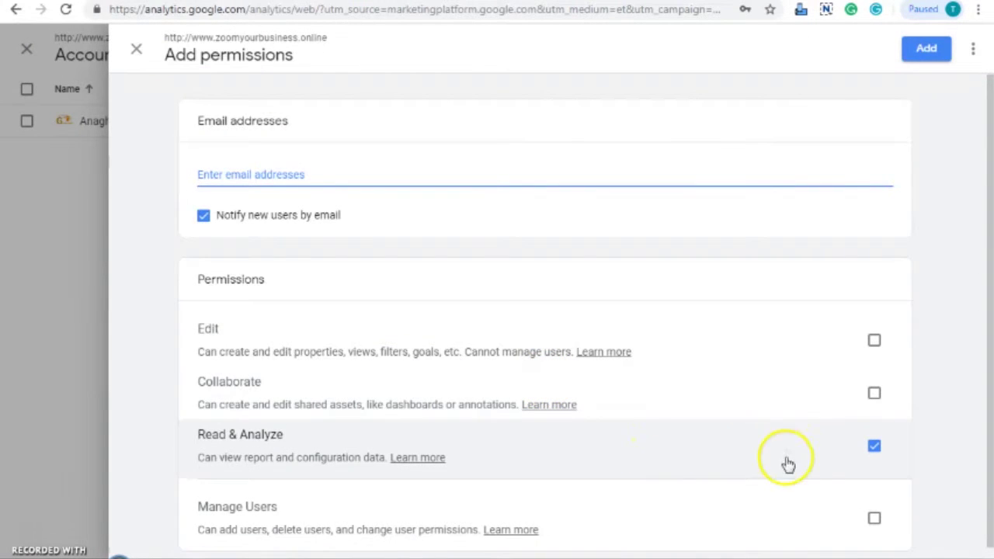
left_click(261, 178)
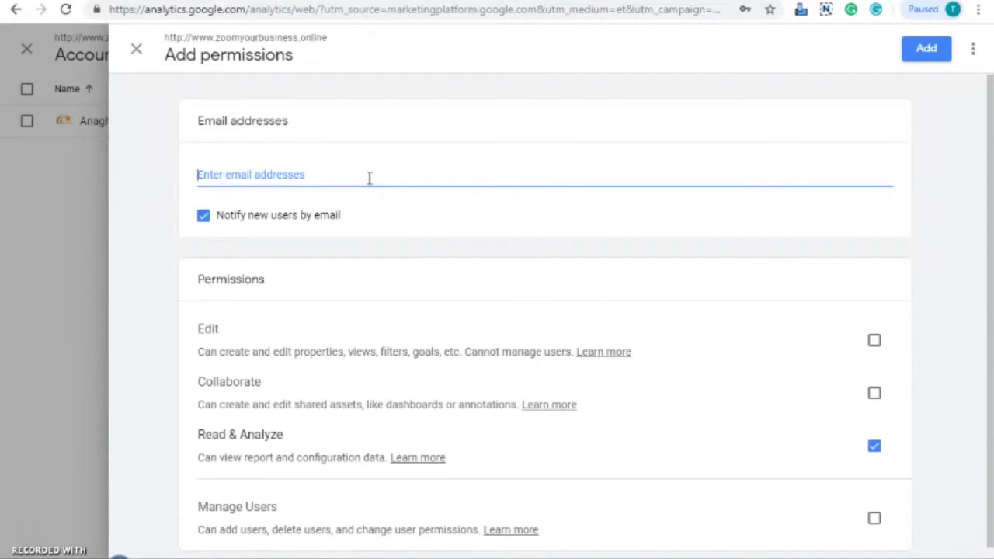
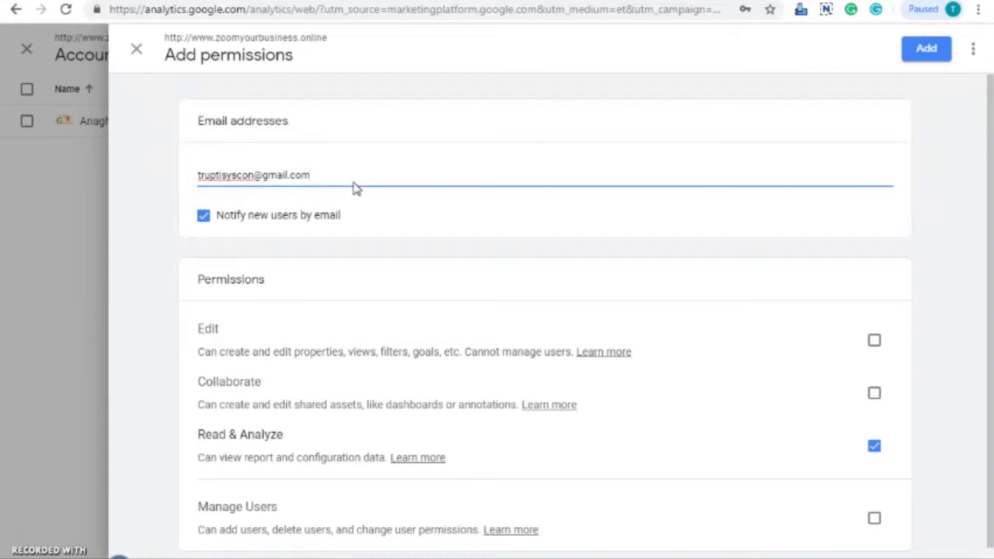
left_click(322, 215)
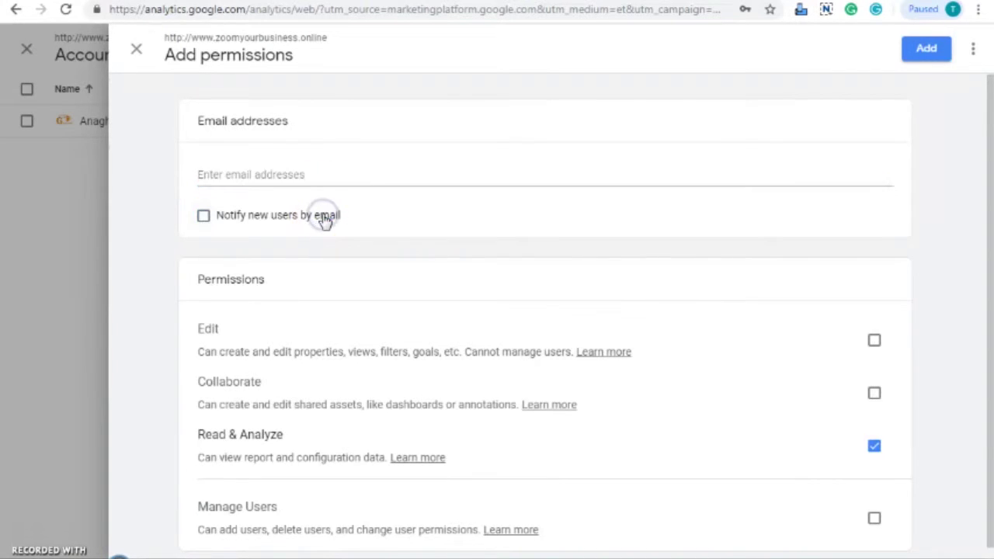
left_click(208, 228)
left_click(205, 228)
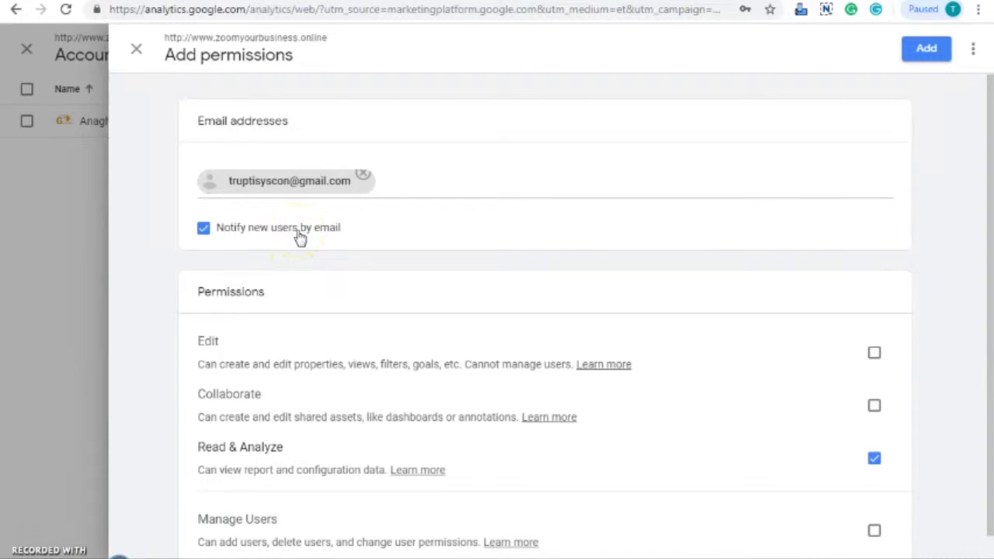
scroll(558, 255, "down", 1)
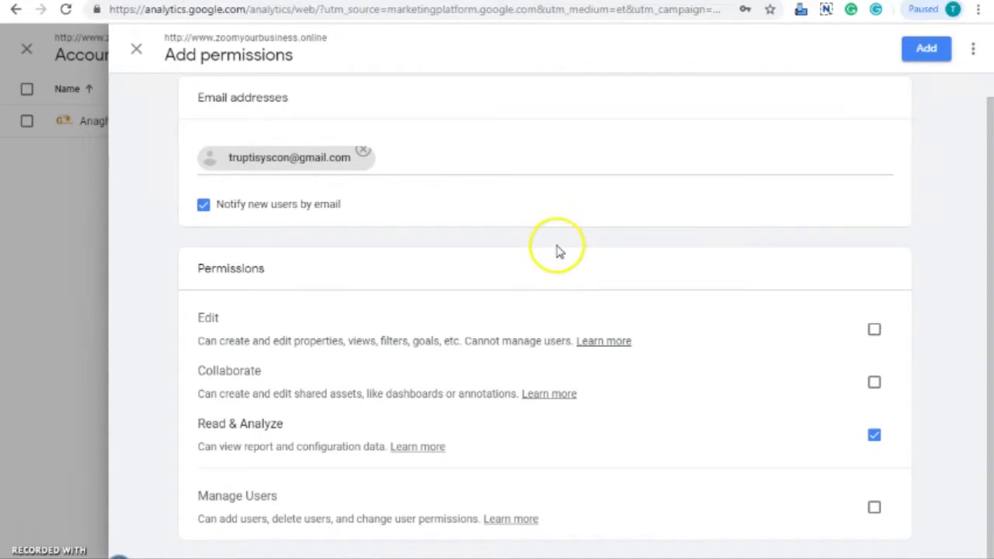
left_click_drag(197, 268, 278, 275)
left_click(344, 281)
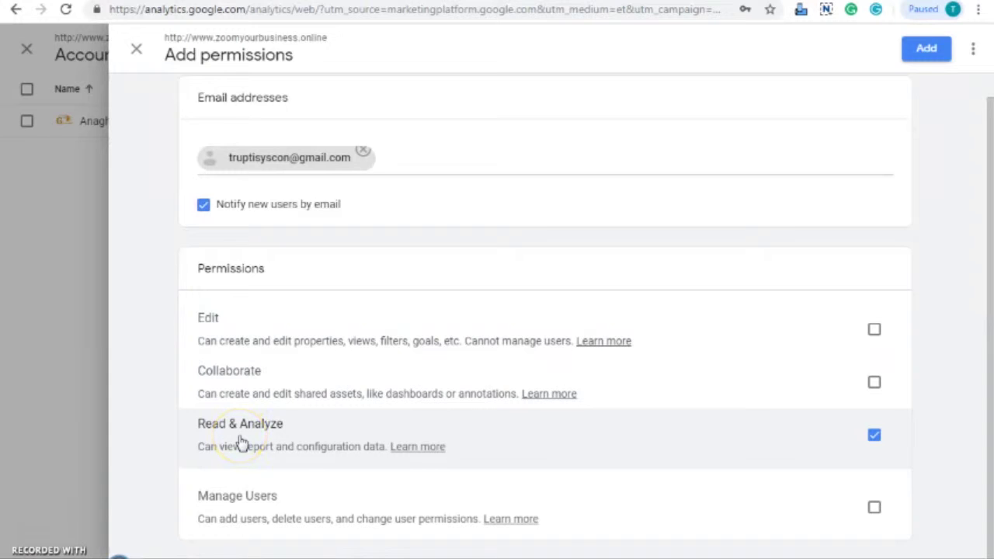
left_click(874, 331)
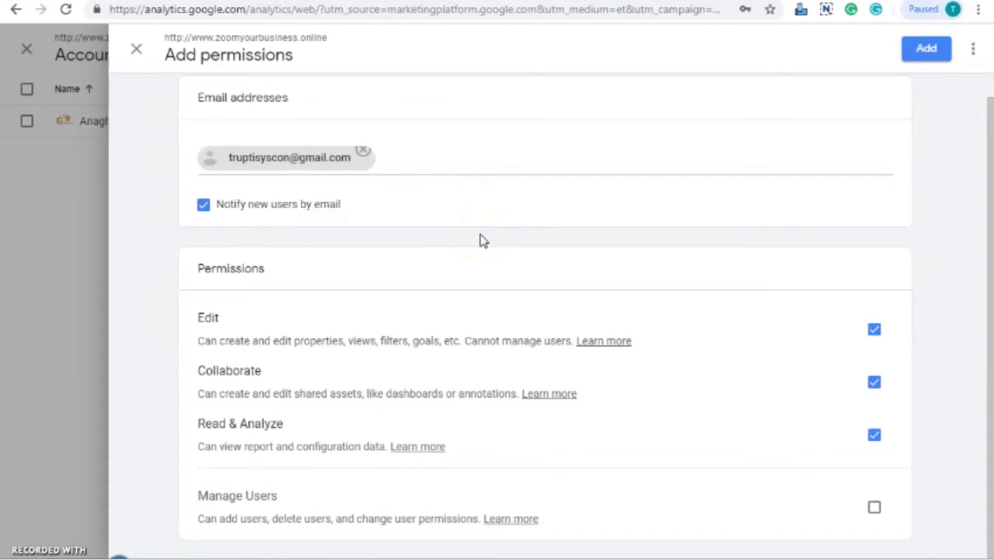
left_click_drag(203, 268, 282, 276)
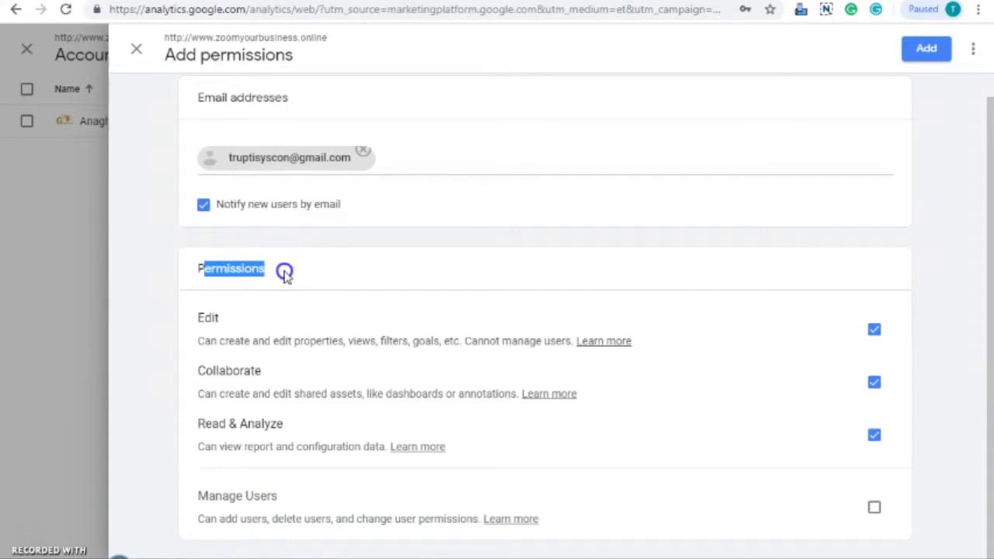
left_click(319, 278)
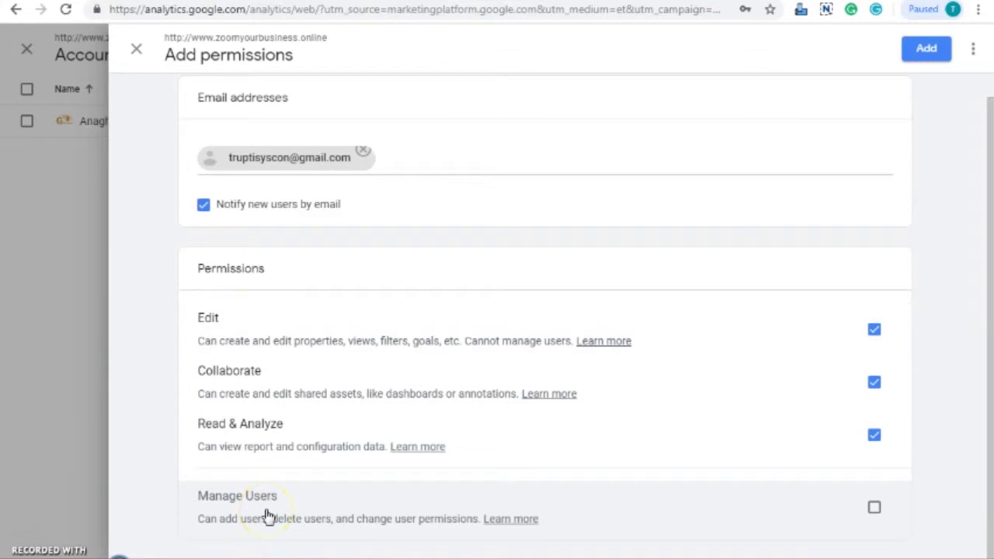
left_click(875, 510)
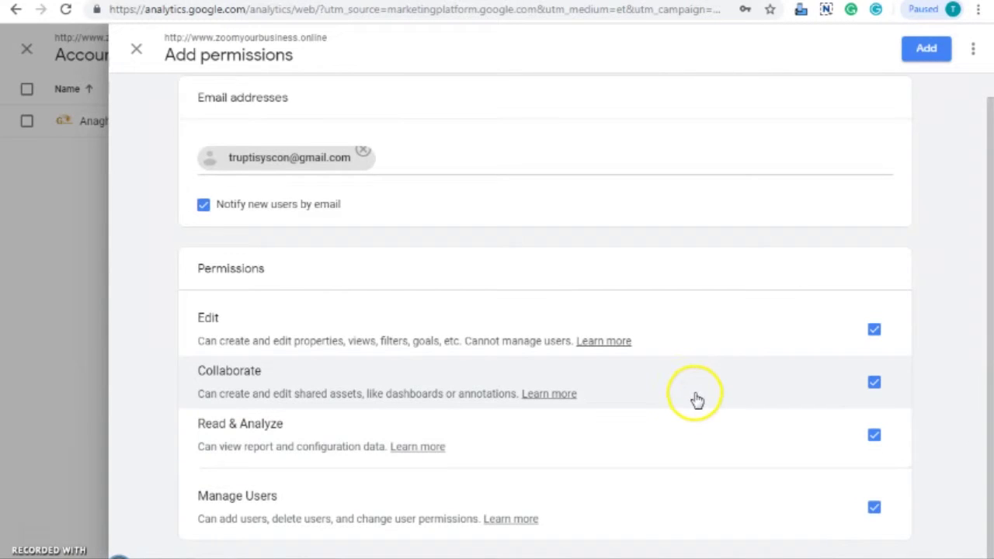
left_click(688, 420)
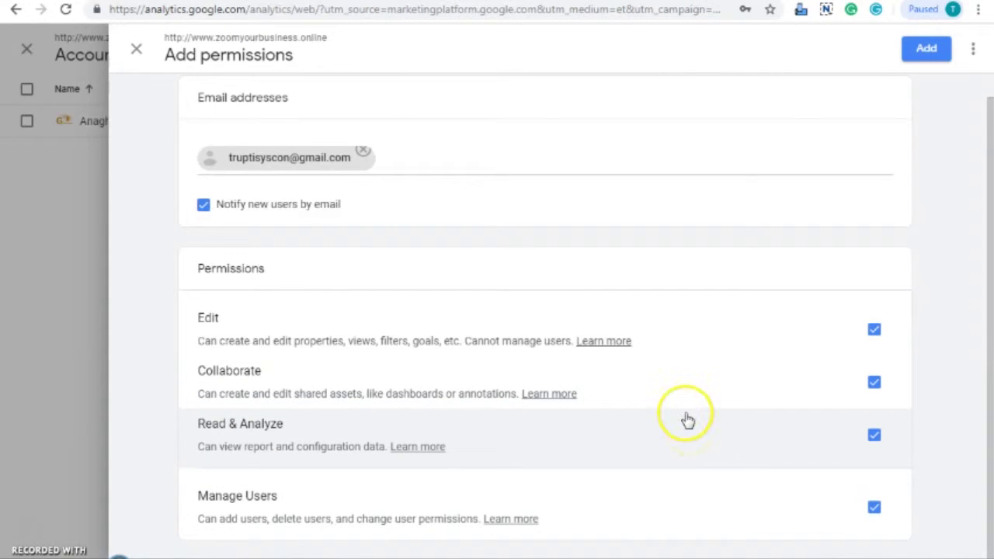
left_click(874, 508)
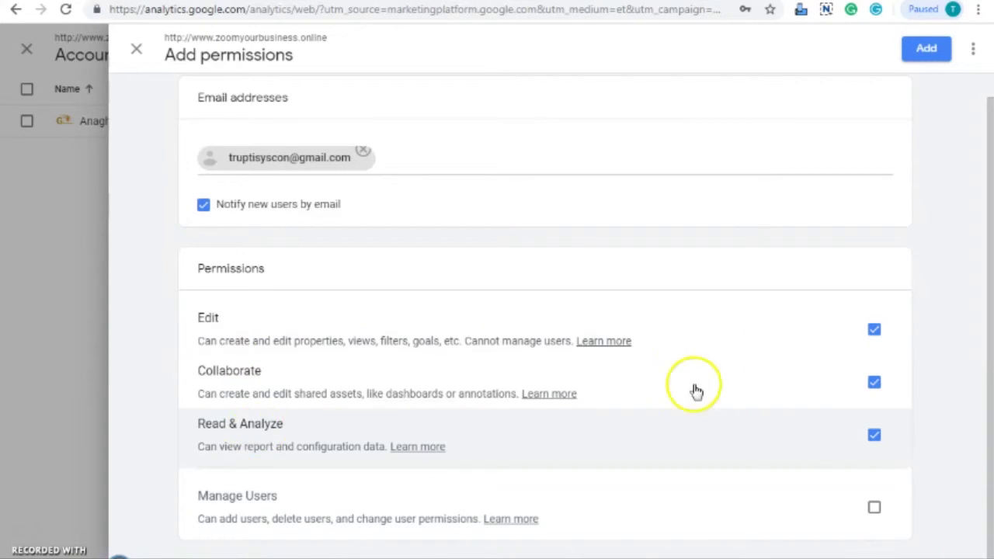
left_click(874, 332)
left_click(874, 382)
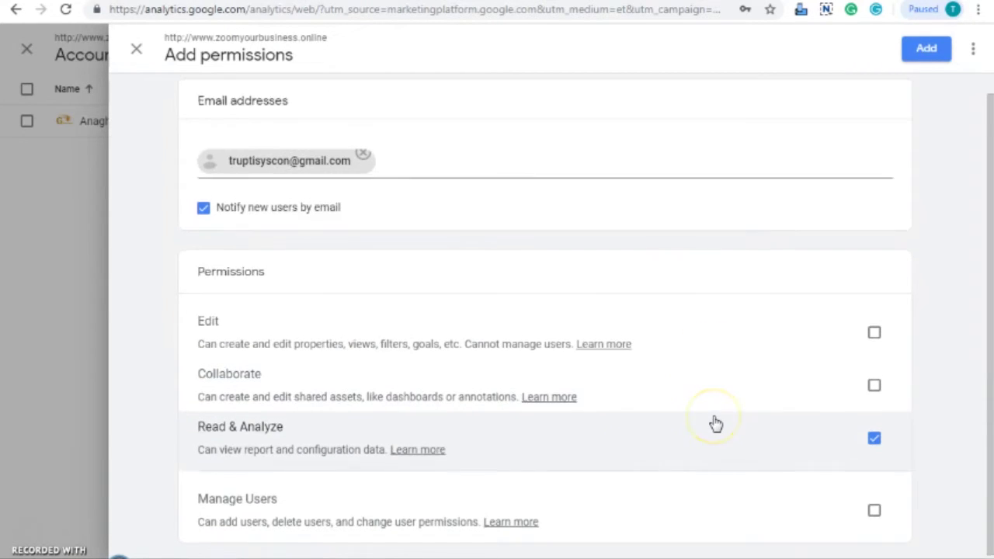
scroll(715, 423, "up", 1)
scroll(715, 423, "down", 1)
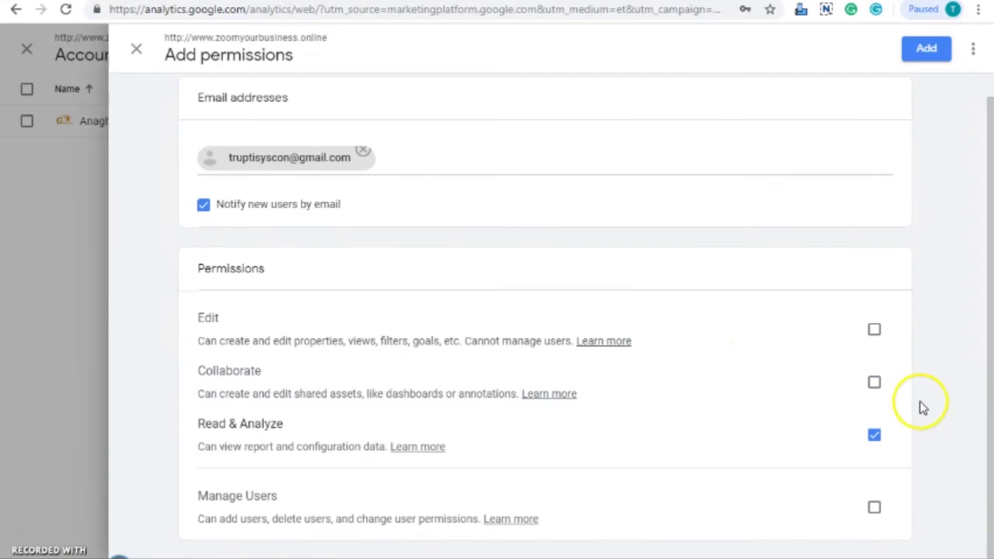
- Add the new user with Read & Analyze permission and check the new row
left_click(932, 60)
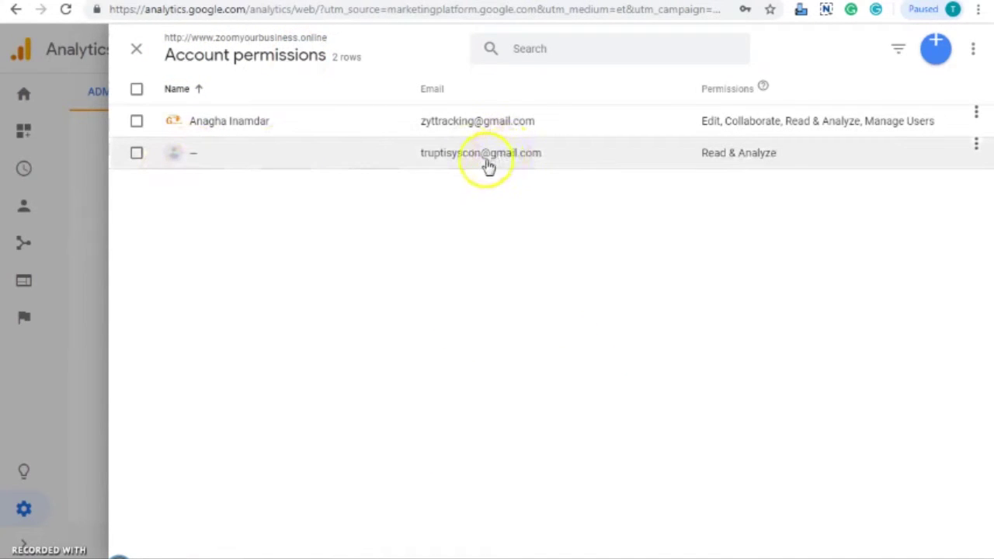
left_click(694, 393)
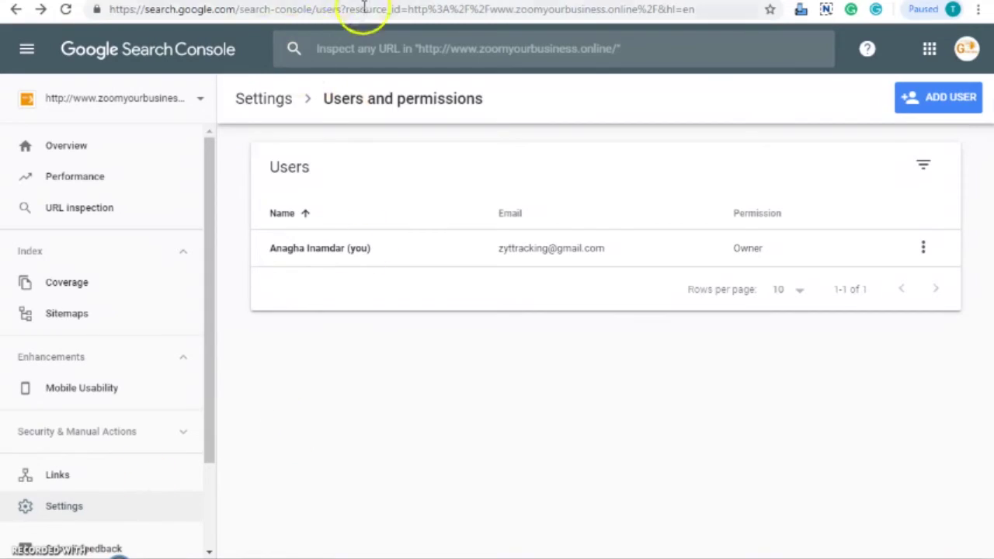
left_click(363, 7)
left_click(411, 11)
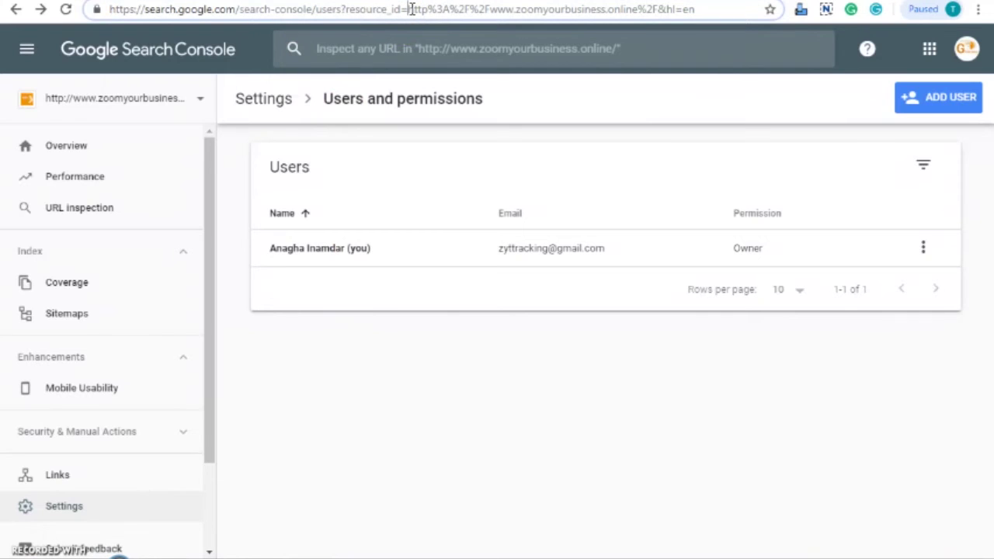
left_click_drag(141, 10, 276, 10)
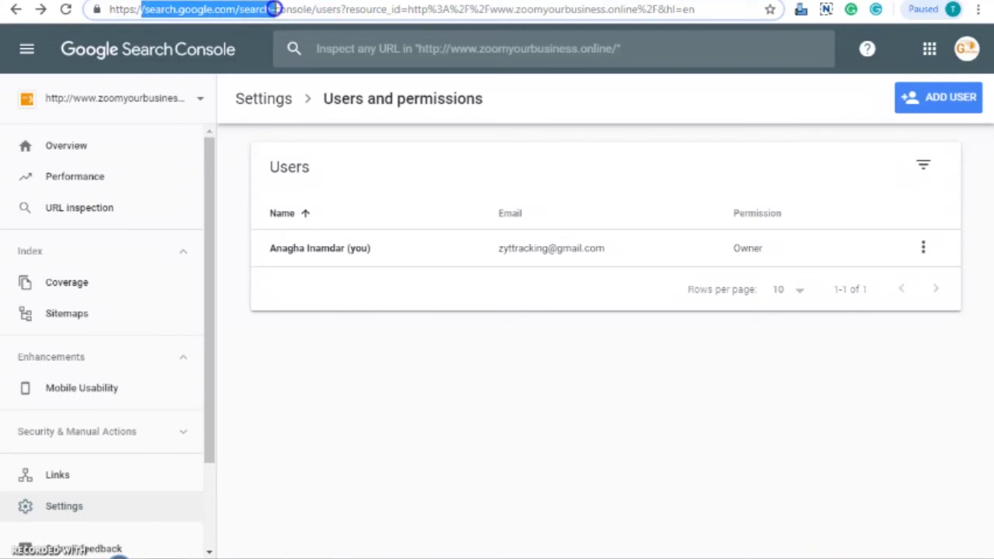
left_click(559, 399)
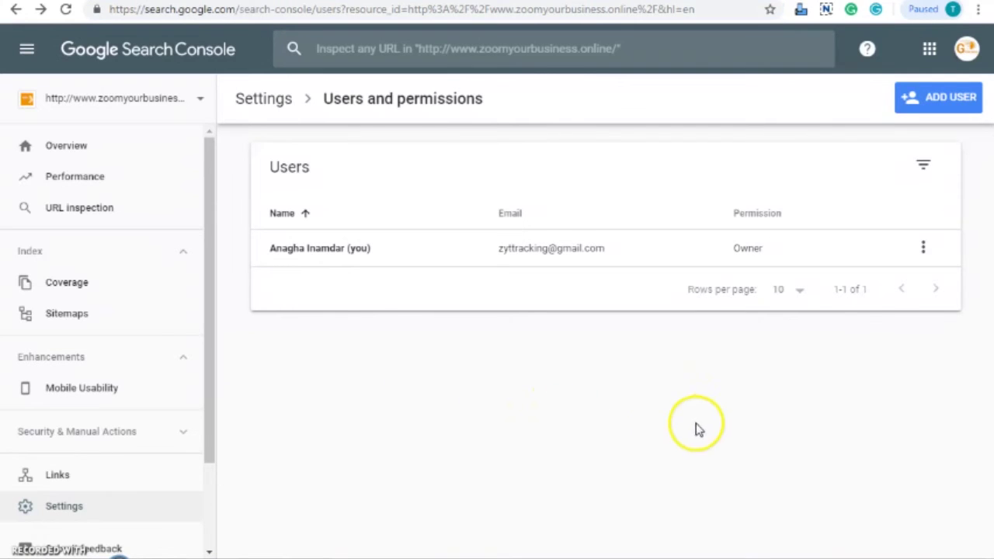
left_click(142, 100)
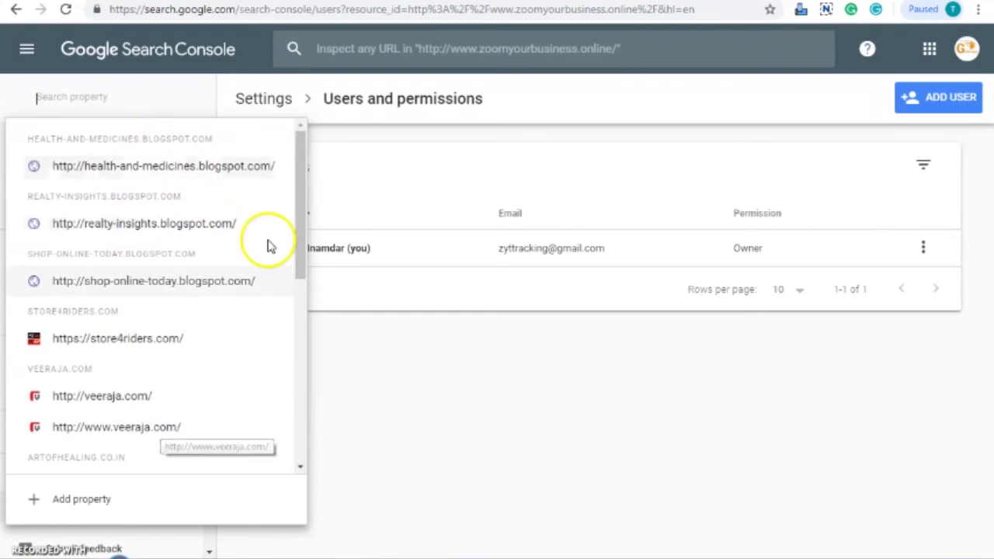
left_click_drag(300, 161, 299, 311)
left_click(194, 332)
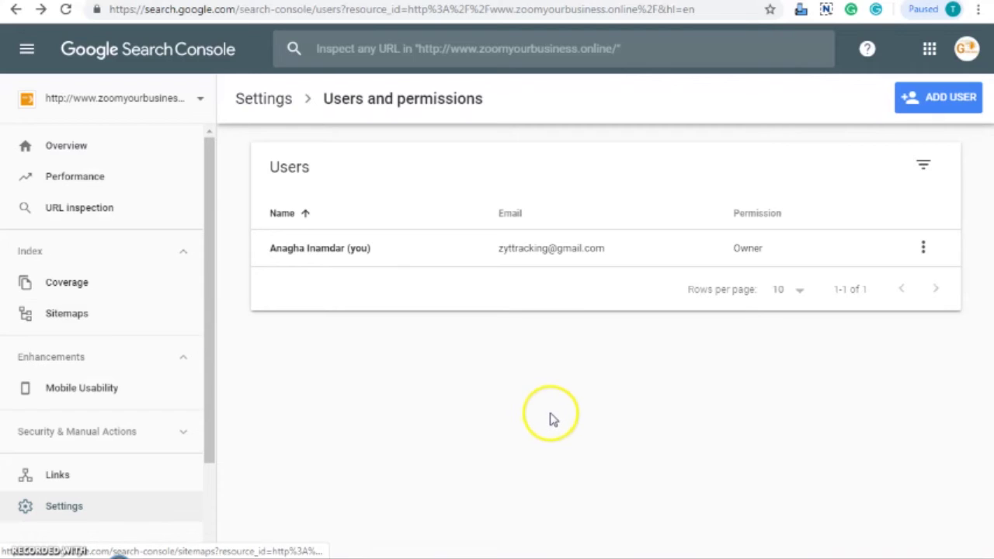